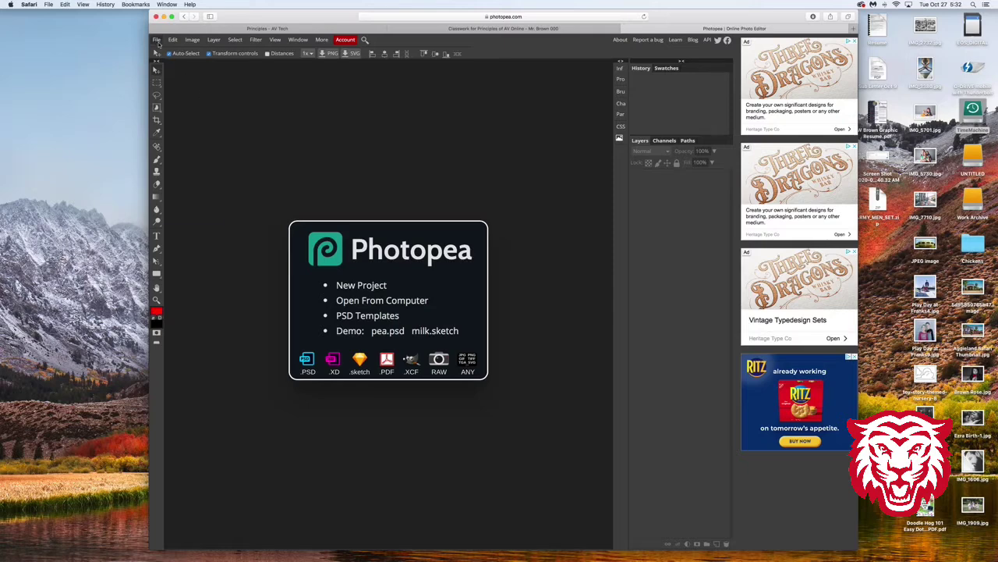
- Preview the portrait AdobeStock_67731473.jpeg from the Downloads folder and open it in the editor
{"action": "left_click", "coordinate": [156, 41]}
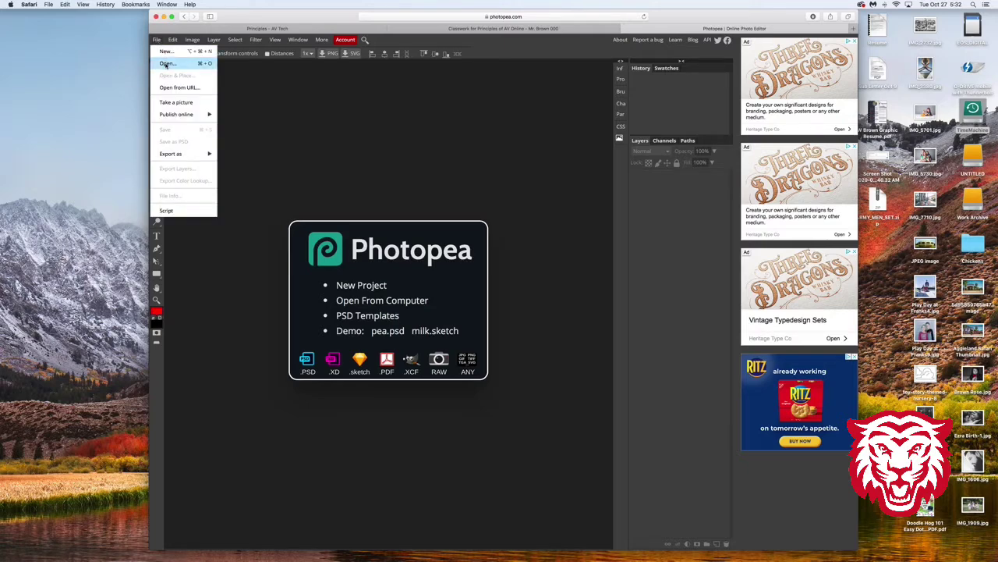
{"action": "left_click", "coordinate": [165, 65]}
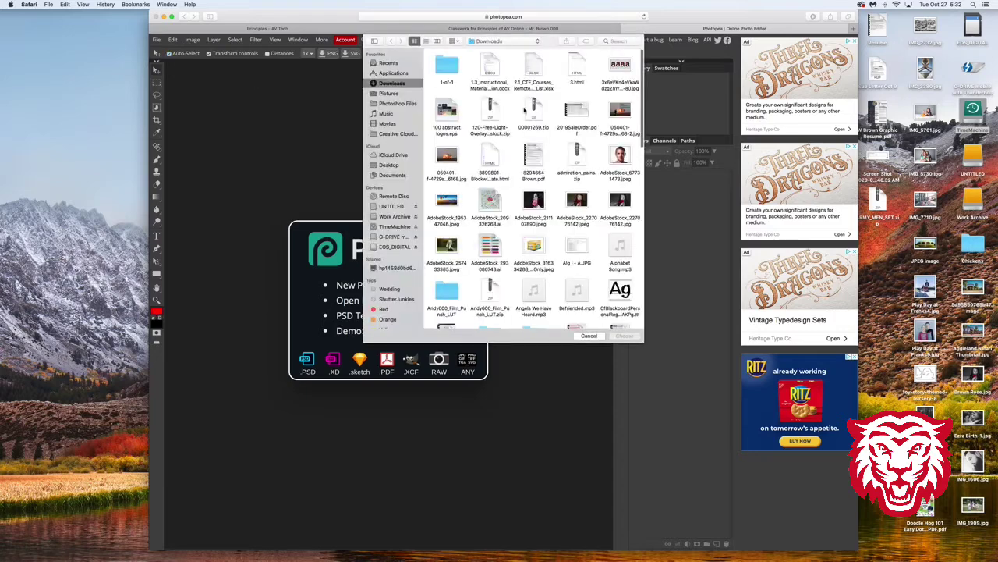
{"action": "left_click", "coordinate": [621, 156]}
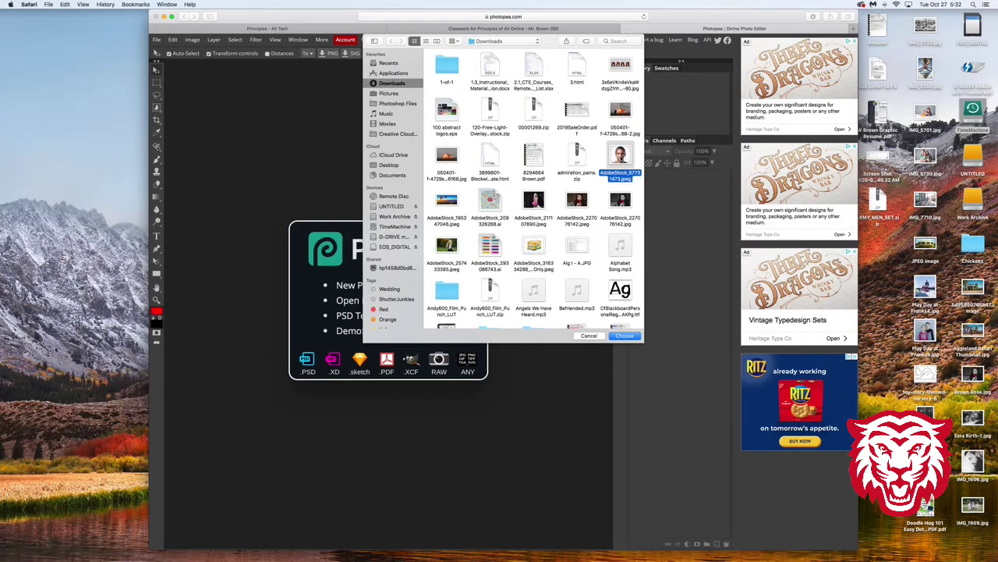
{"action": "key", "text": "space"}
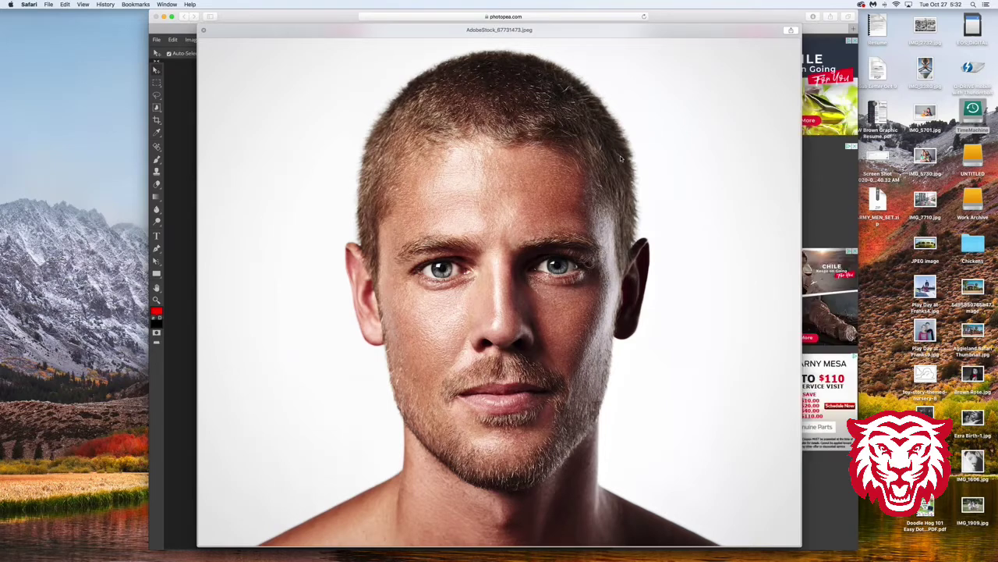
{"action": "key", "text": "space"}
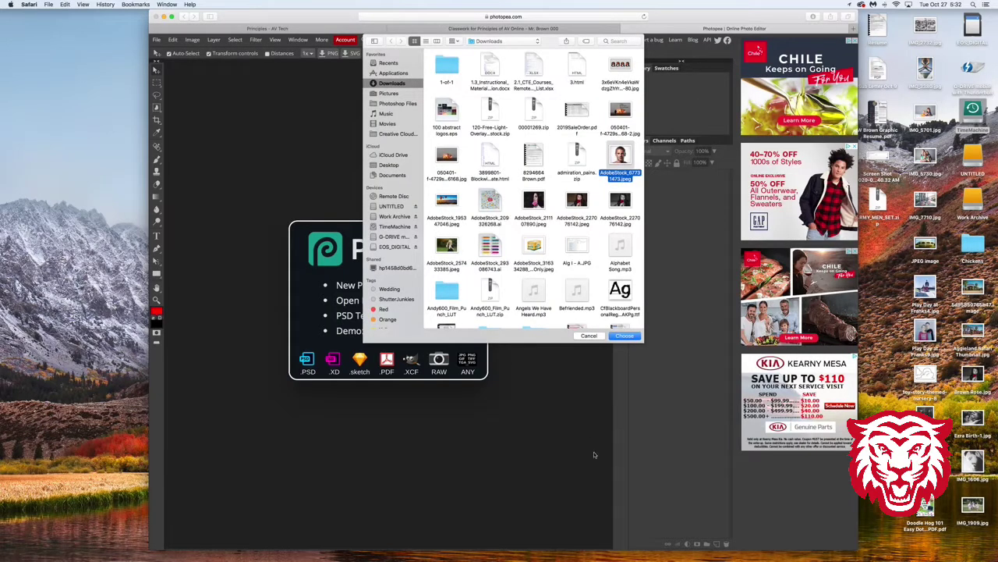
{"action": "left_click", "coordinate": [627, 337]}
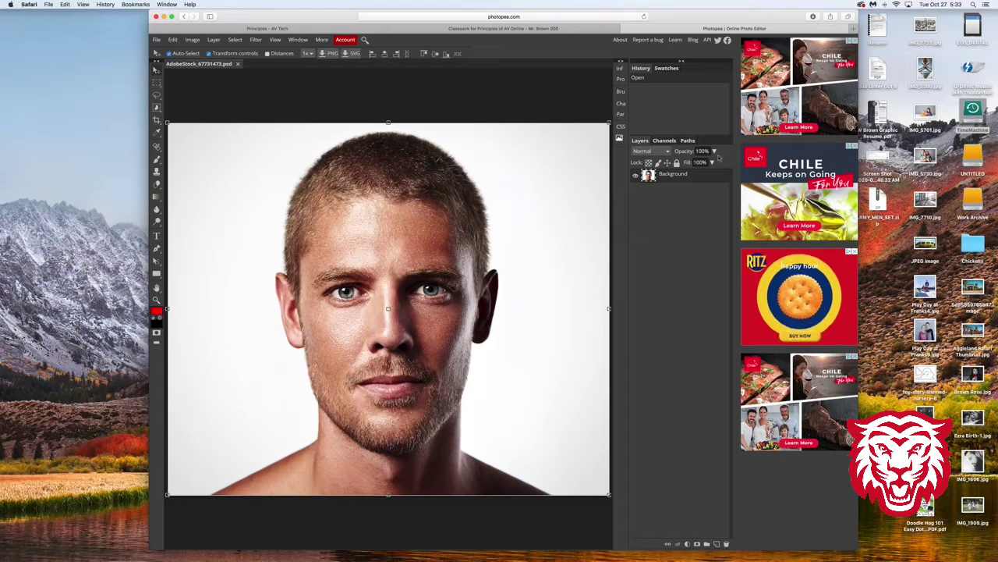
- Duplicate the Background layer and open the copy in the Liquify filter with the whole portrait in view
{"action": "right_click", "coordinate": [700, 179]}
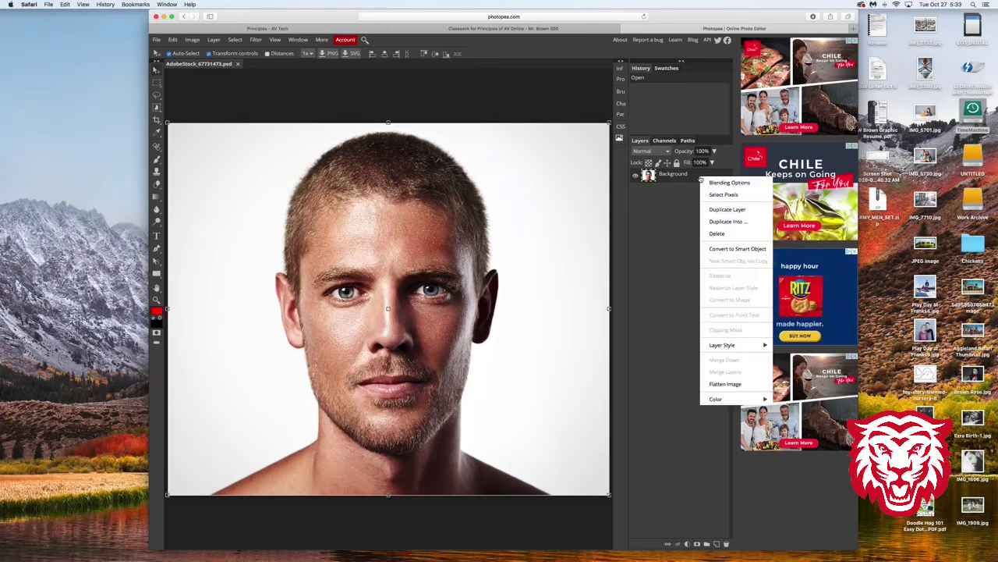
{"action": "left_click", "coordinate": [718, 209]}
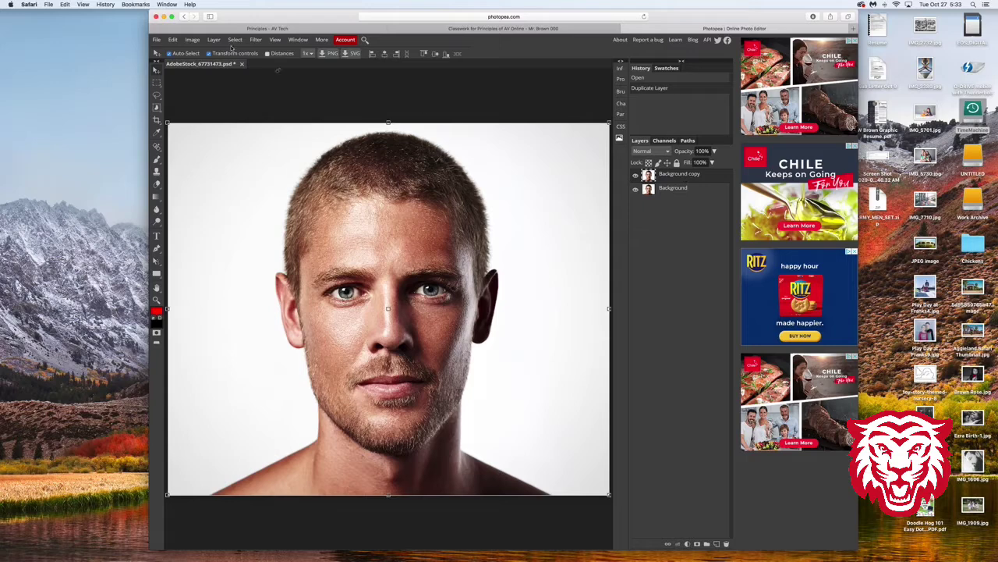
{"action": "left_click", "coordinate": [256, 40]}
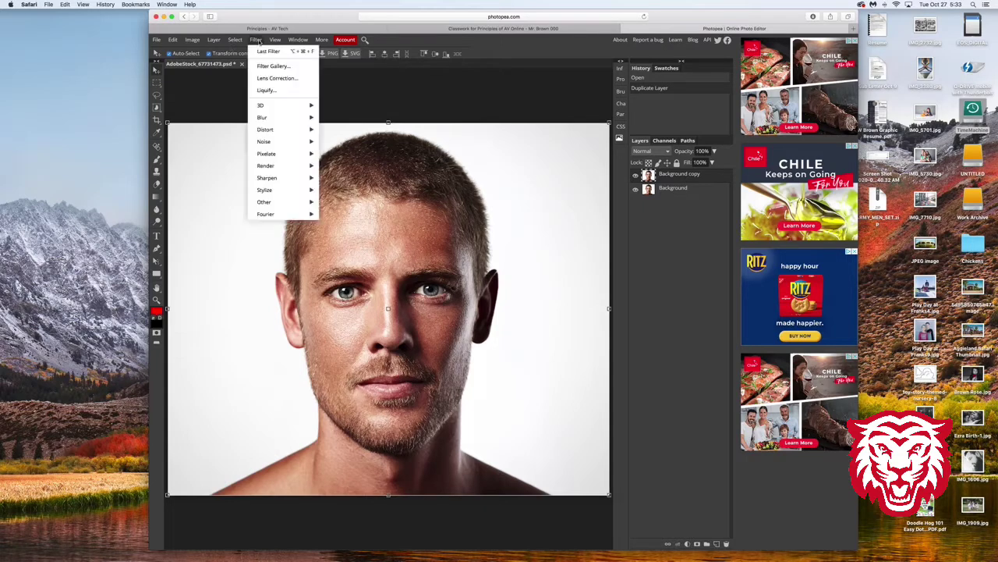
{"action": "left_click", "coordinate": [266, 91]}
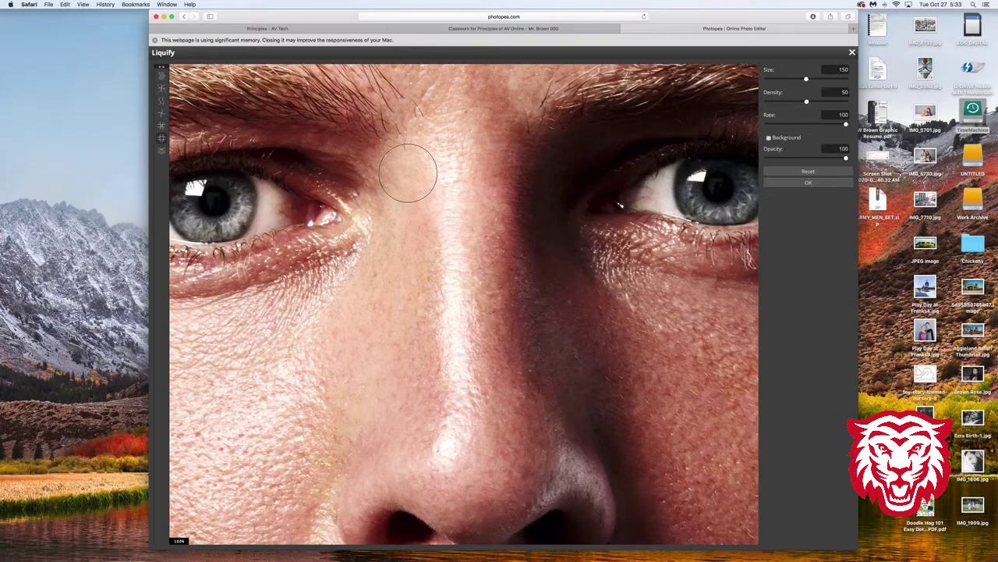
{"action": "scroll", "coordinate": [408, 173], "scroll_direction": "down", "scroll_amount": 1}
{"action": "scroll", "coordinate": [408, 173], "scroll_direction": "down", "scroll_amount": 2}
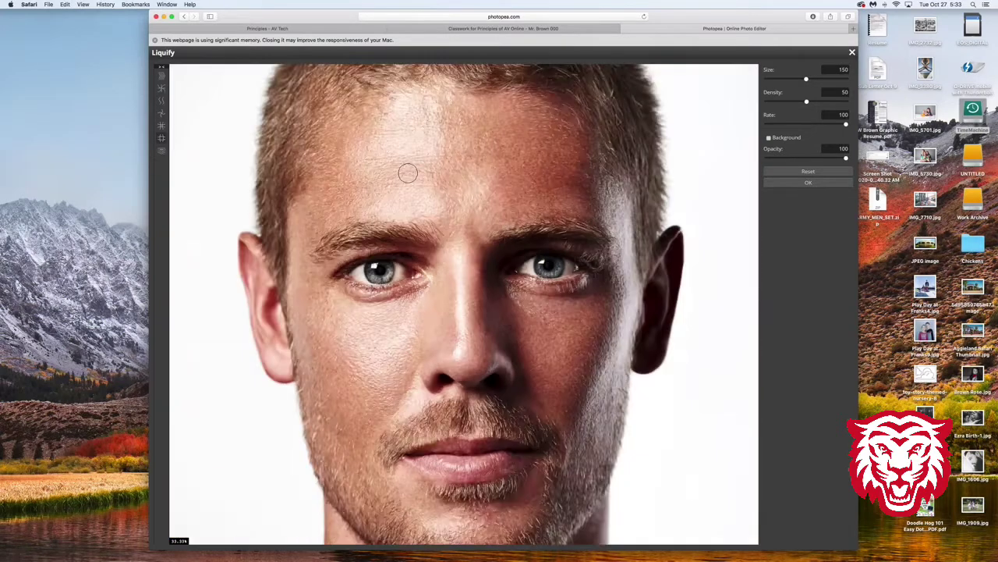
{"action": "scroll", "coordinate": [408, 173], "scroll_direction": "down", "scroll_amount": 1}
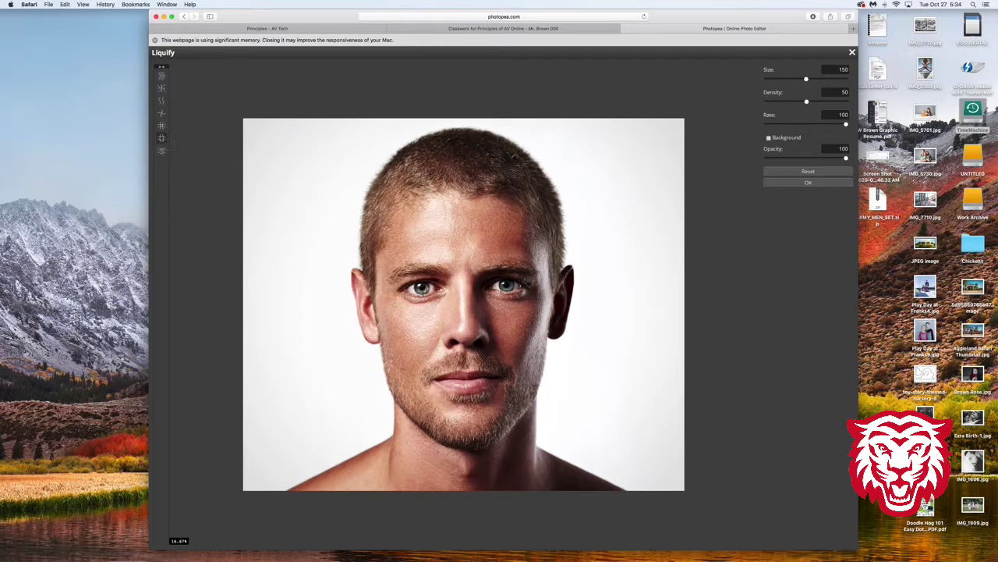
- Set the Liquify brush size to 700 and check the brush against the eye on the photo's left side
{"action": "left_click_drag", "start_coordinate": [807, 79], "coordinate": [823, 78]}
{"action": "key", "text": "]"}
{"action": "key", "text": "bracketleft"}
{"action": "key", "text": "bracketright"}
{"action": "key", "text": "bracketright"}
{"action": "key", "text": "bracketright"}
{"action": "scroll", "coordinate": [422, 295], "scroll_direction": "up", "scroll_amount": 1}
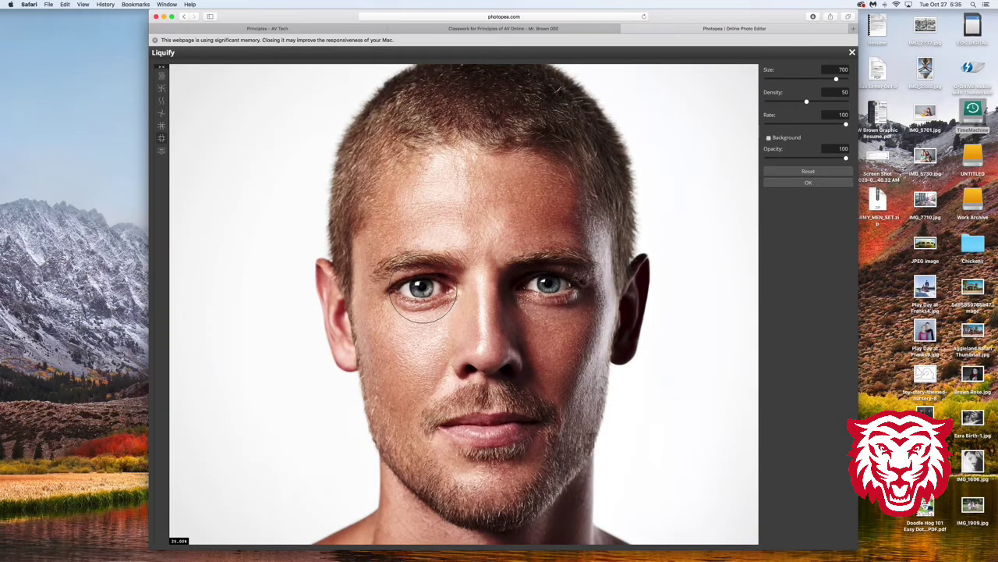
{"action": "scroll", "coordinate": [423, 295], "scroll_direction": "up", "scroll_amount": 2}
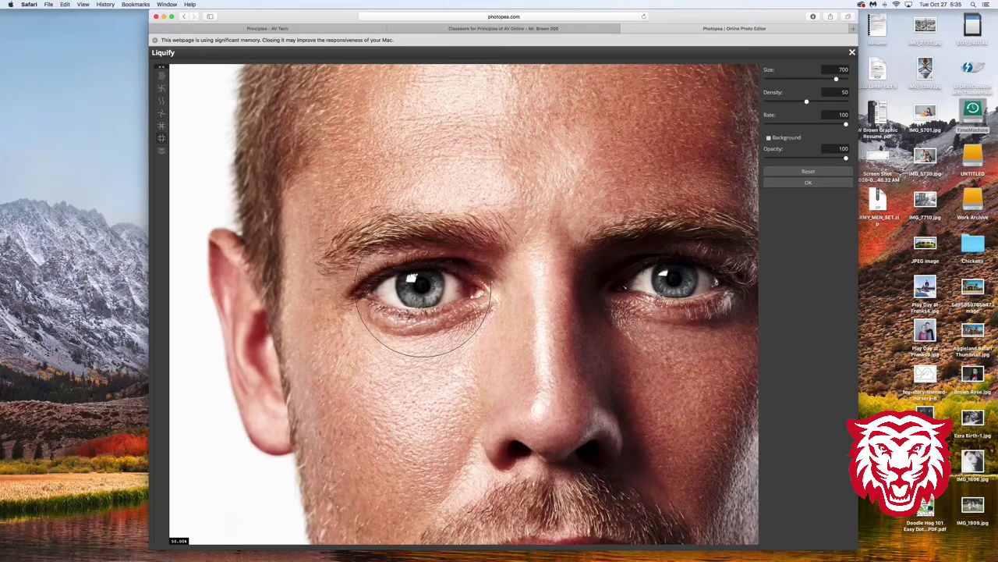
{"action": "scroll", "coordinate": [423, 304], "scroll_direction": "up", "scroll_amount": 2}
{"action": "scroll", "coordinate": [424, 304], "scroll_direction": "down", "scroll_amount": 2}
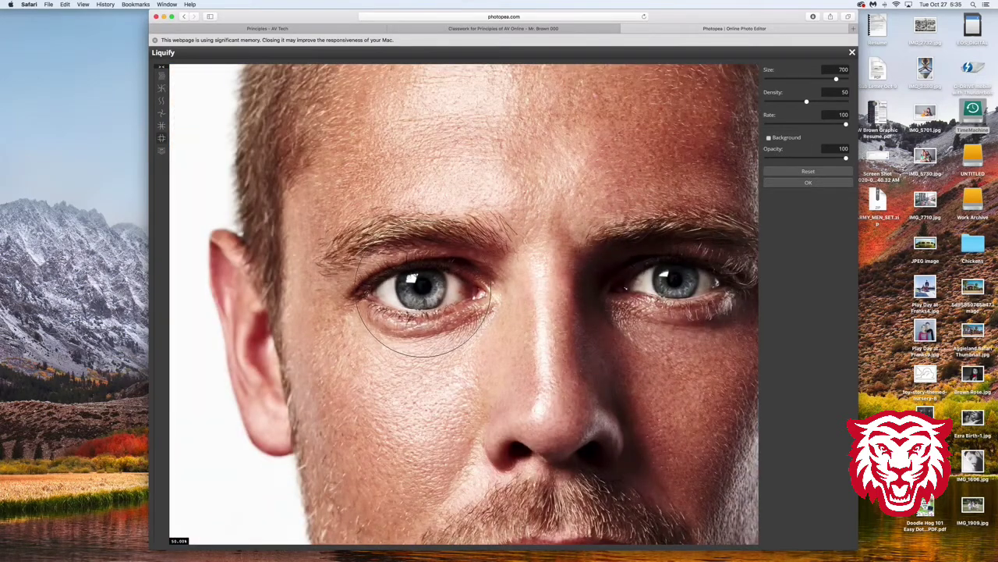
{"action": "scroll", "coordinate": [424, 307], "scroll_direction": "up", "scroll_amount": 2}
{"action": "scroll", "coordinate": [423, 307], "scroll_direction": "down", "scroll_amount": 2}
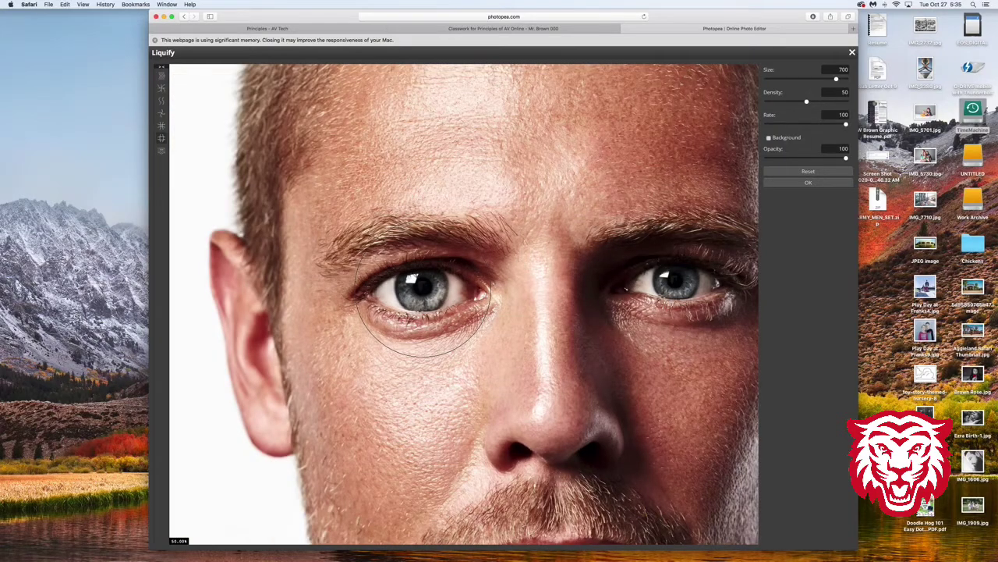
{"action": "scroll", "coordinate": [424, 306], "scroll_direction": "down", "scroll_amount": 2}
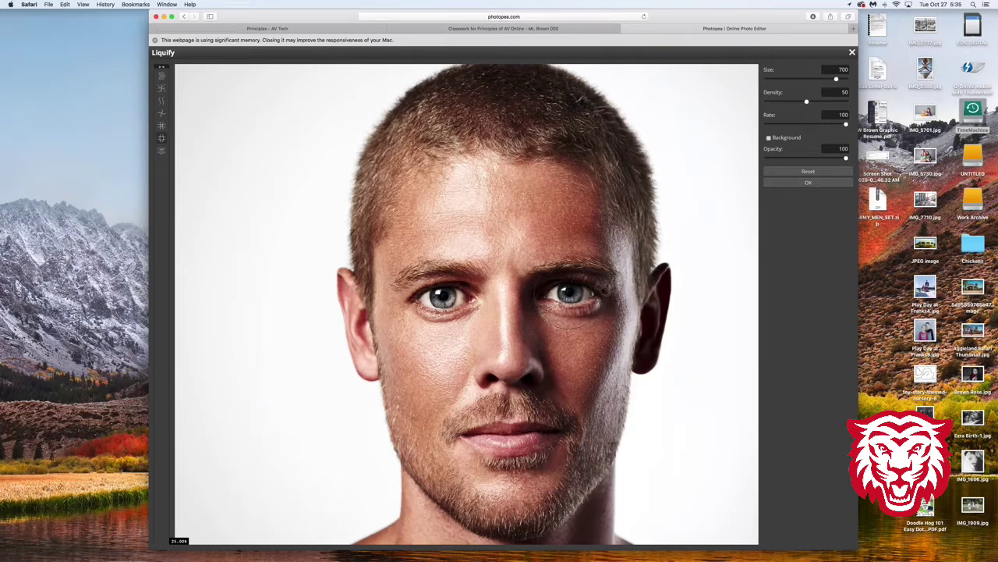
- Increase the Liquify brush size to 1200
{"action": "key", "text": "bracketright"}
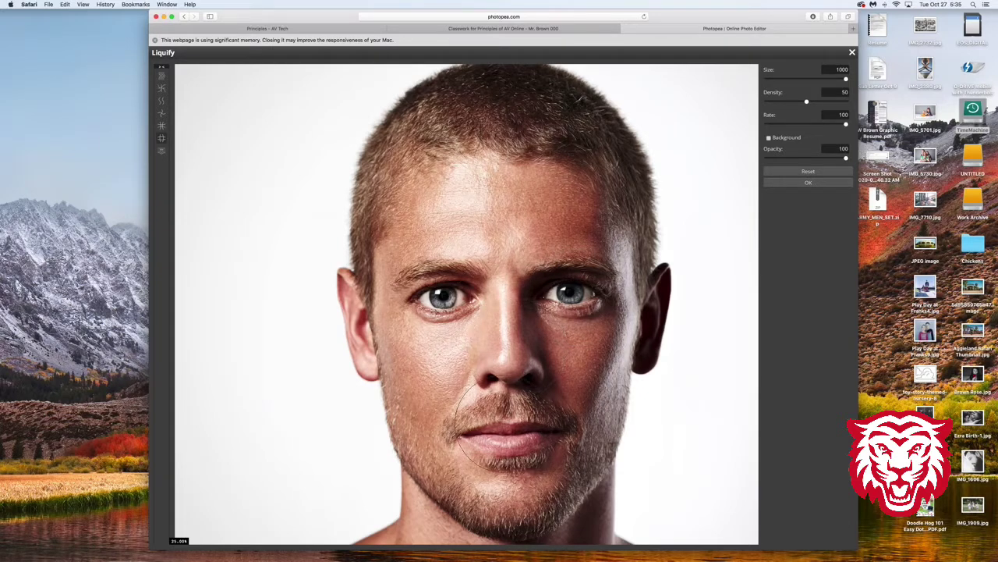
{"action": "key", "text": "bracketright"}
{"action": "key", "text": "bracketright"}
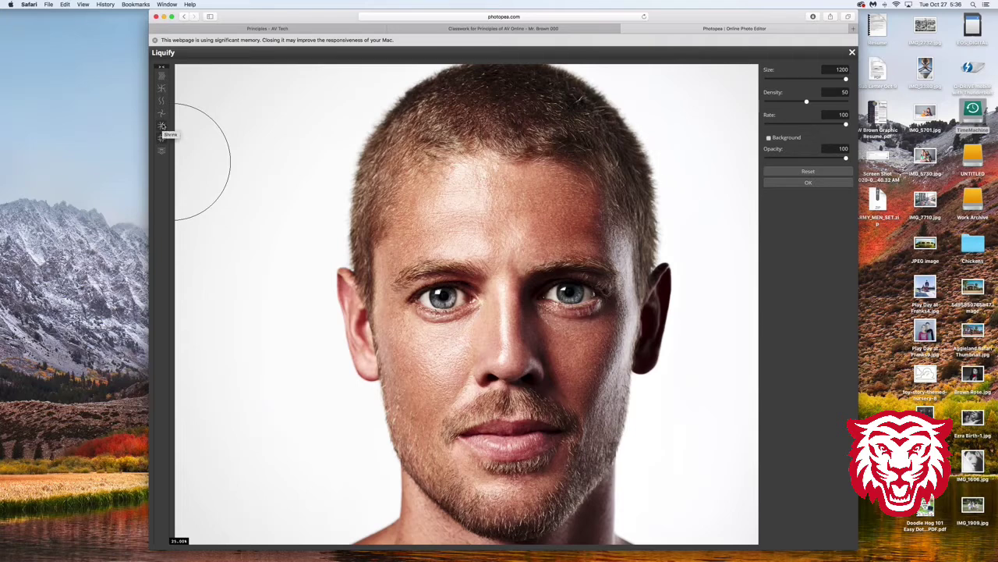
- Switch to the Shrink tool and set its brush size to 800
{"action": "left_click", "coordinate": [162, 126]}
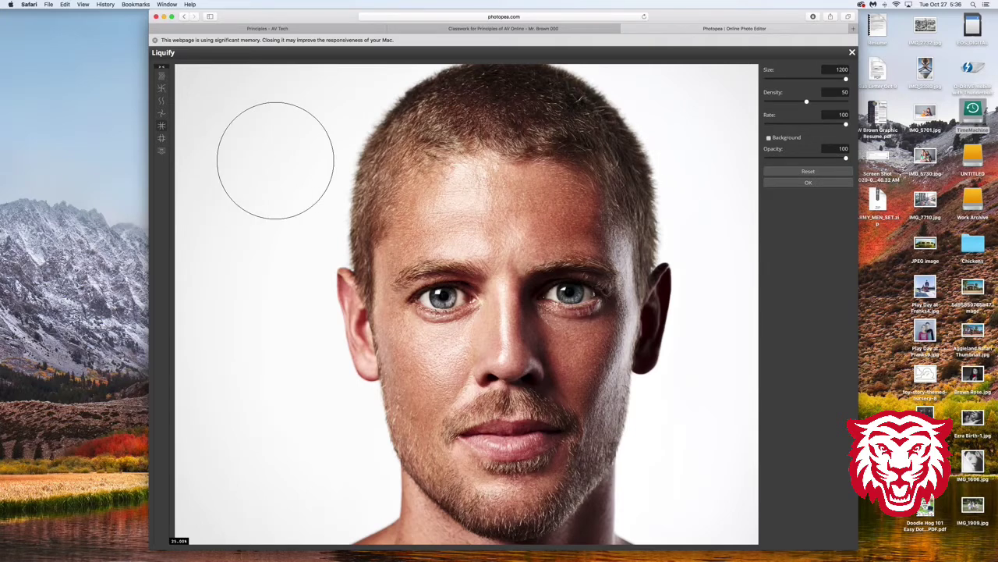
{"action": "key", "text": "["}
{"action": "key", "text": "["}
{"action": "key", "text": "["}
{"action": "key", "text": "["}
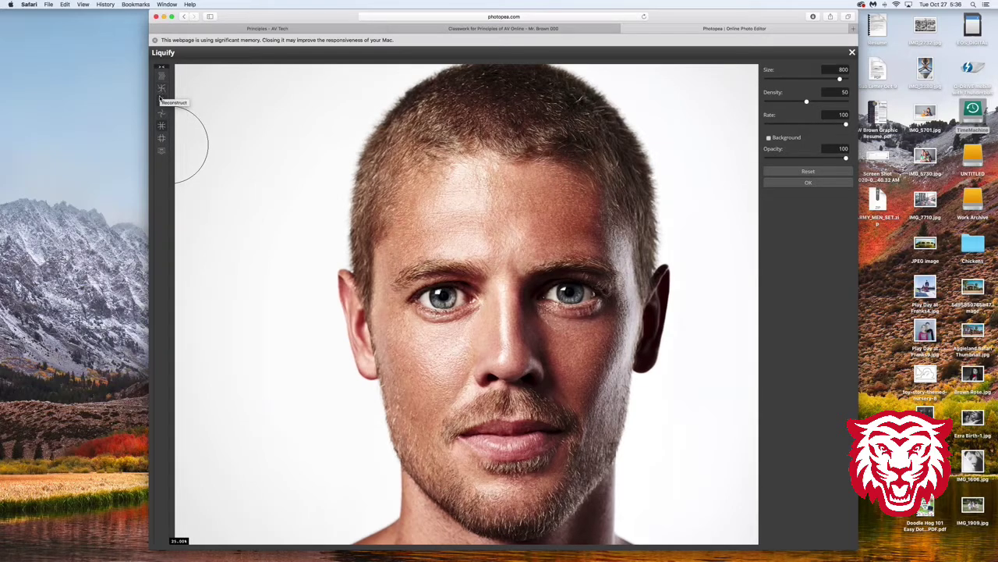
- Switch to the last Liquify tool, try a short stroke across the chin at size 800, and undo it
{"action": "left_click", "coordinate": [161, 150]}
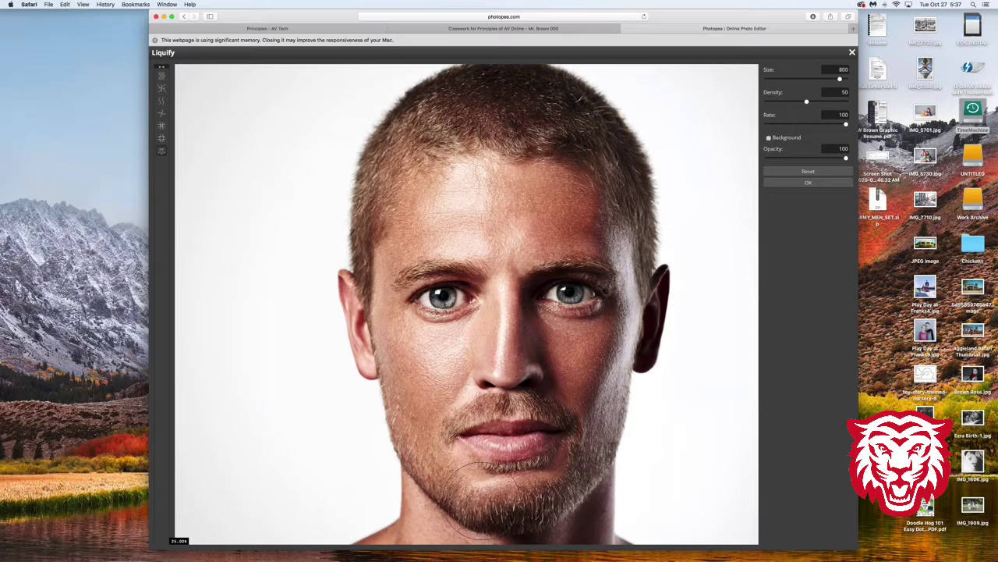
{"action": "left_click_drag", "start_coordinate": [502, 496], "coordinate": [547, 496]}
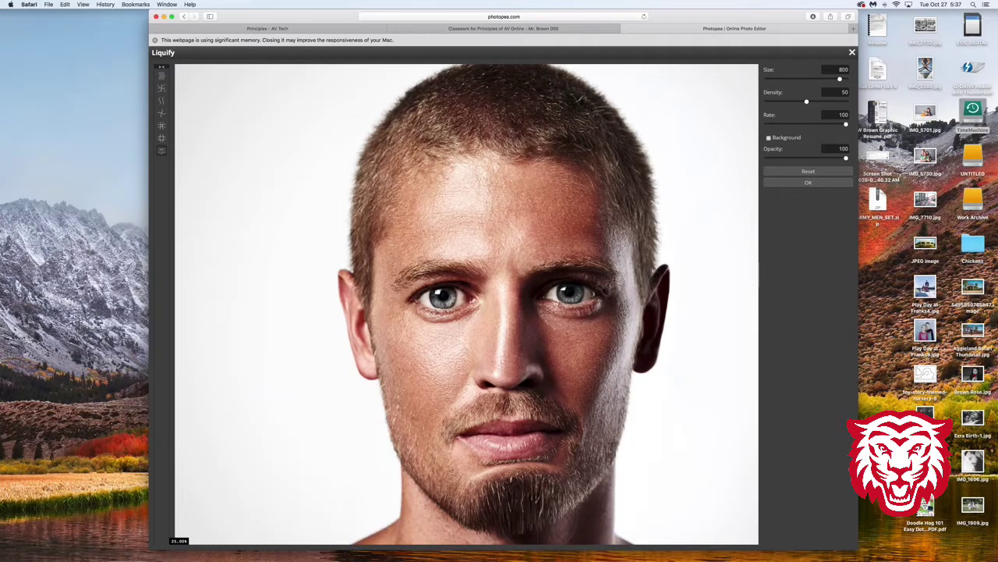
{"action": "key", "text": "super+z"}
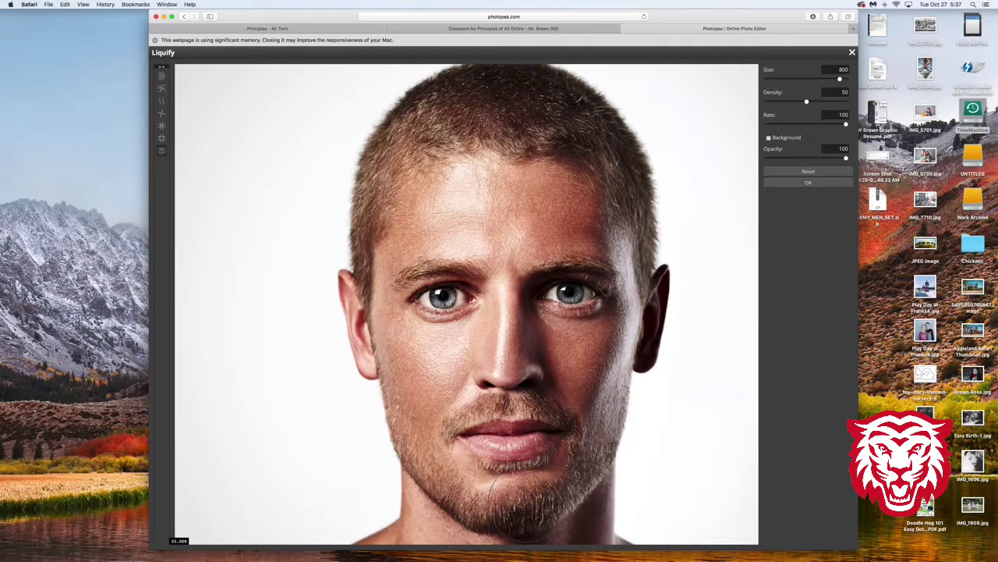
- Set the brush size to 350, try a stroke along the bottom of the chin, and undo it
{"action": "key", "text": "bracketleft"}
{"action": "key", "text": "bracketleft"}
{"action": "key", "text": "bracketleft"}
{"action": "key", "text": "bracketleft"}
{"action": "key", "text": "bracketleft"}
{"action": "key", "text": "bracketleft"}
{"action": "key", "text": "bracketleft"}
{"action": "mouse_move", "coordinate": [480, 526]}
{"action": "left_mouse_down"}
{"action": "mouse_move", "coordinate": [560, 513]}
{"action": "mouse_move", "coordinate": [575, 498]}
{"action": "left_mouse_up"}
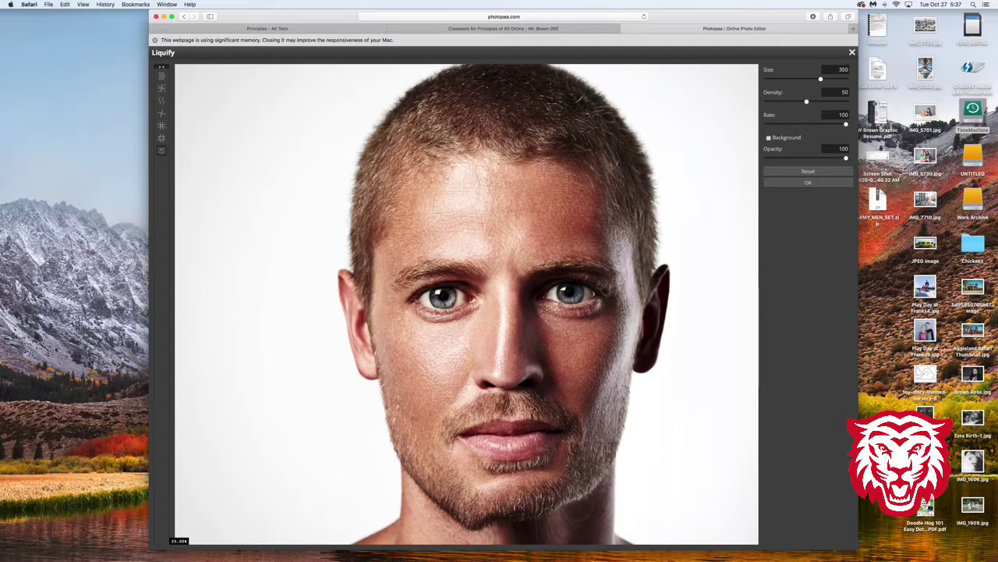
{"action": "key", "text": "super+z"}
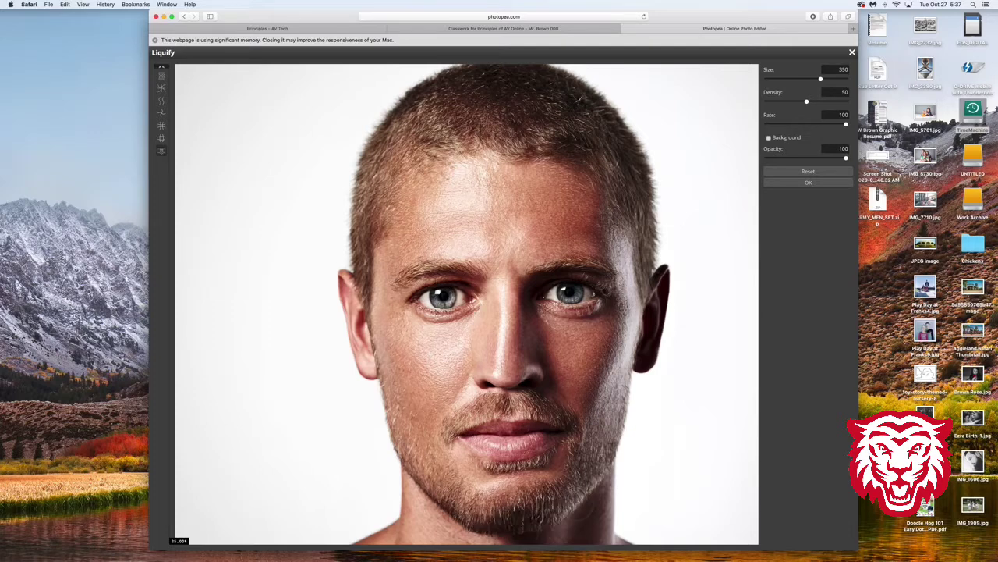
- Switch to the Twirl tool and set its brush size to 700
{"action": "key", "text": "super+minus"}
{"action": "key", "text": "super+minus"}
{"action": "key", "text": "super+equal"}
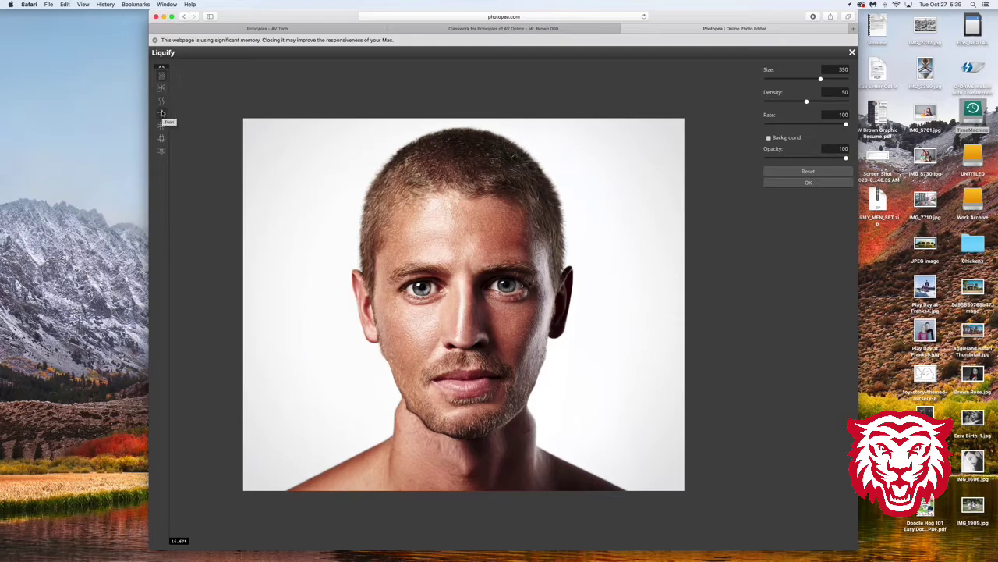
{"action": "left_click", "coordinate": [161, 113]}
{"action": "key", "text": "bracketright"}
{"action": "key", "text": "bracketright"}
{"action": "key", "text": "bracketright"}
{"action": "key", "text": "bracketright"}
{"action": "key", "text": "bracketright"}
{"action": "key", "text": "bracketright"}
{"action": "key", "text": "bracketright"}
- Examine the reshaped face, from the eye on the photo's left side up close to the whole portrait
{"action": "scroll", "coordinate": [425, 301], "scroll_direction": "up", "scroll_amount": 5}
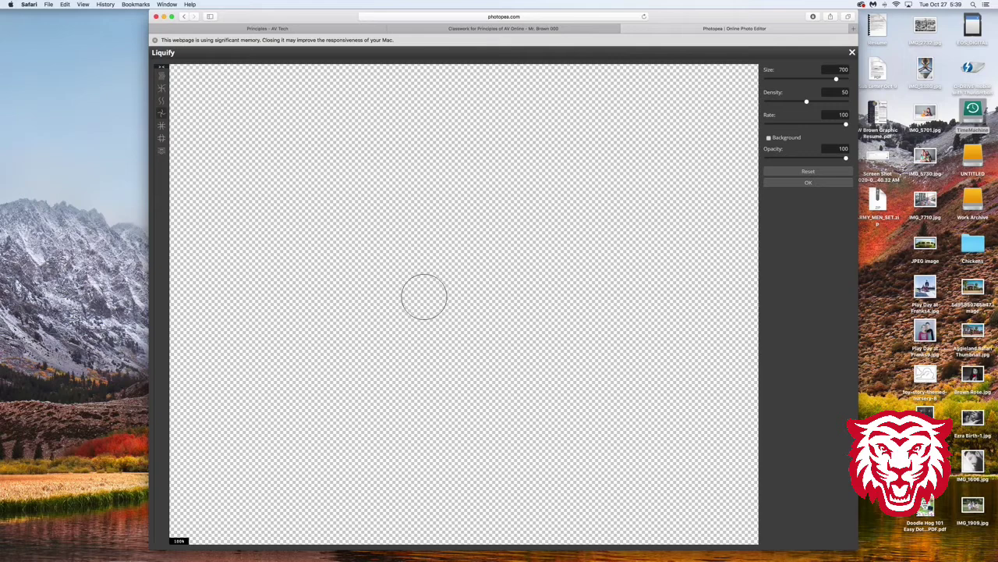
{"action": "scroll", "coordinate": [424, 297], "scroll_direction": "down", "scroll_amount": 3}
{"action": "scroll", "coordinate": [425, 297], "scroll_direction": "up", "scroll_amount": 3}
{"action": "scroll", "coordinate": [424, 297], "scroll_direction": "down", "scroll_amount": 5}
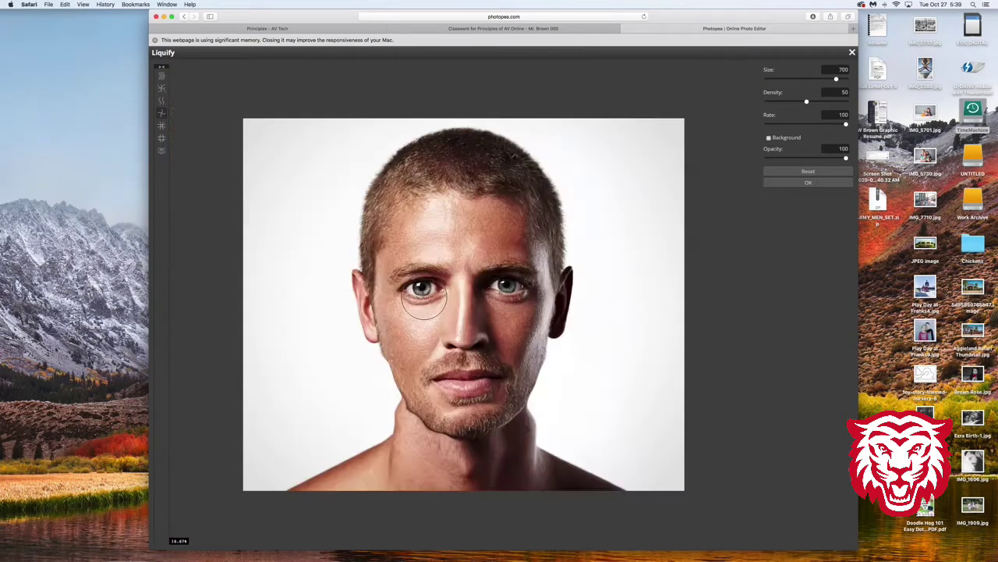
{"action": "scroll", "coordinate": [425, 296], "scroll_direction": "down", "scroll_amount": 2}
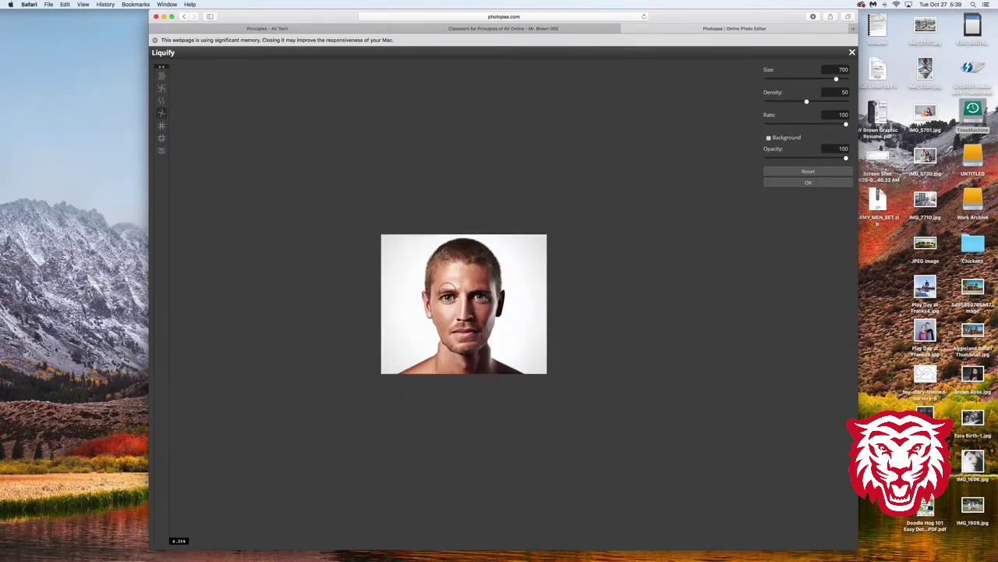
{"action": "scroll", "coordinate": [445, 290], "scroll_direction": "up", "scroll_amount": 3}
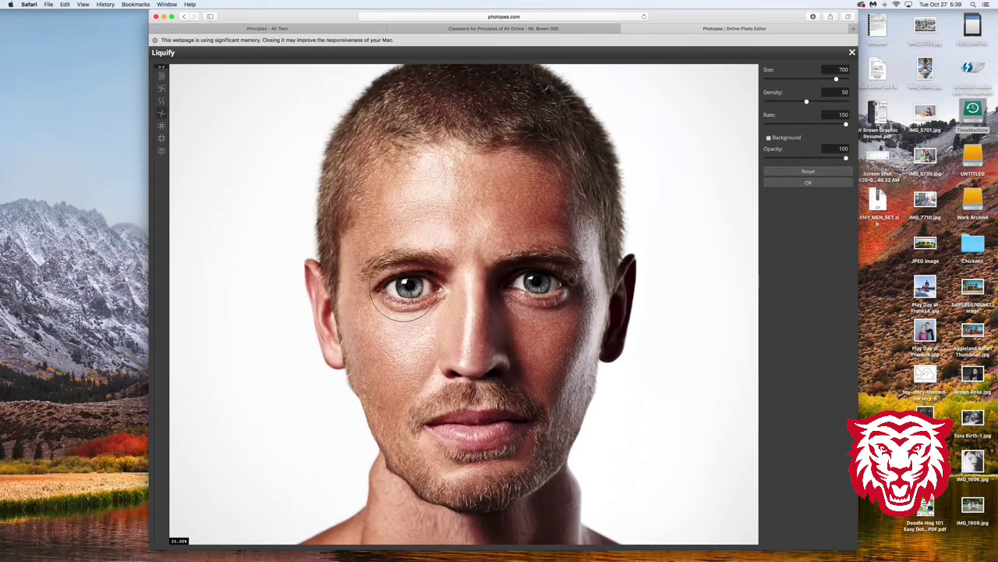
{"action": "scroll", "coordinate": [403, 294], "scroll_direction": "up", "scroll_amount": 4}
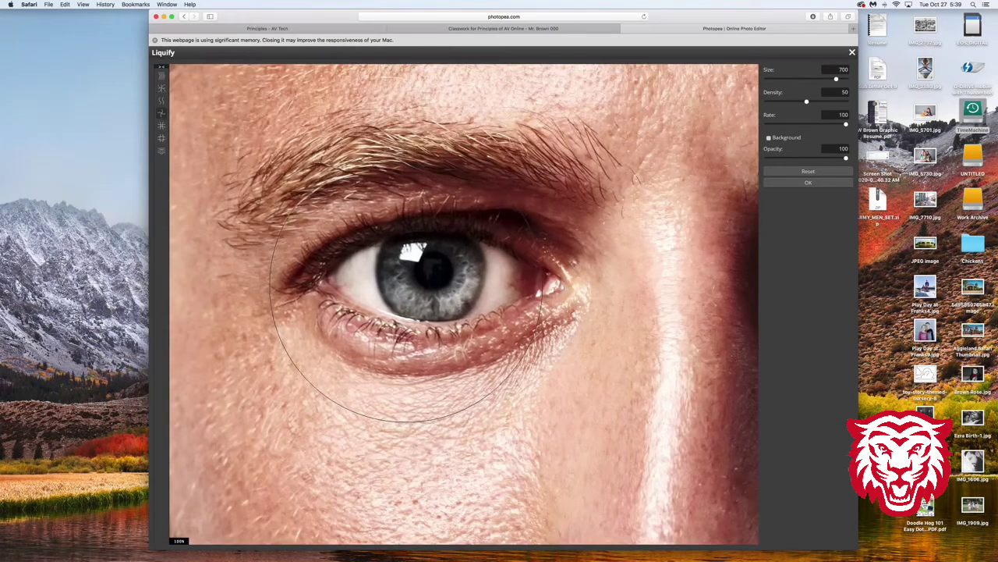
{"action": "scroll", "coordinate": [401, 281], "scroll_direction": "down", "scroll_amount": 2}
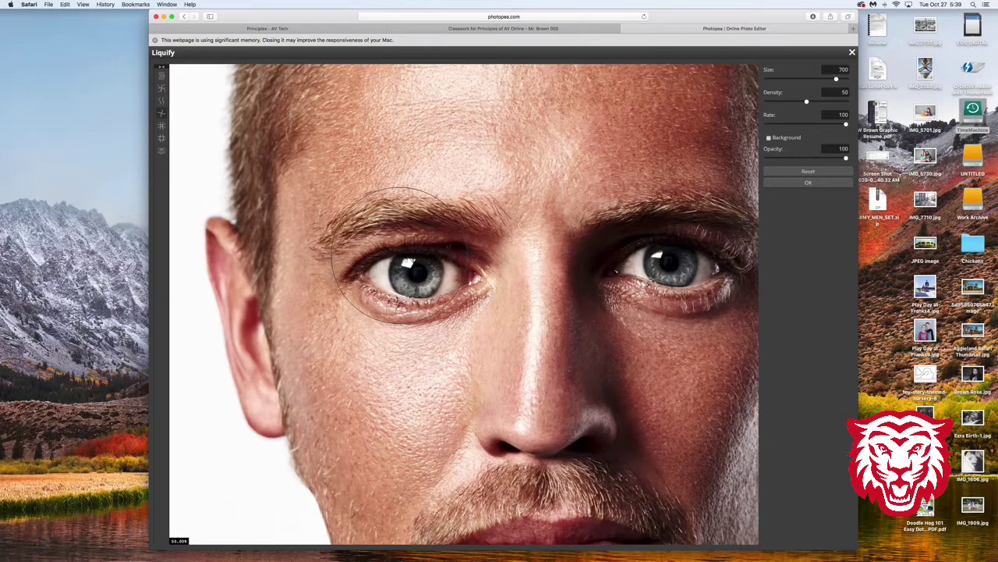
{"action": "scroll", "coordinate": [580, 364], "scroll_direction": "up", "scroll_amount": 1}
{"action": "scroll", "coordinate": [605, 366], "scroll_direction": "down", "scroll_amount": 3}
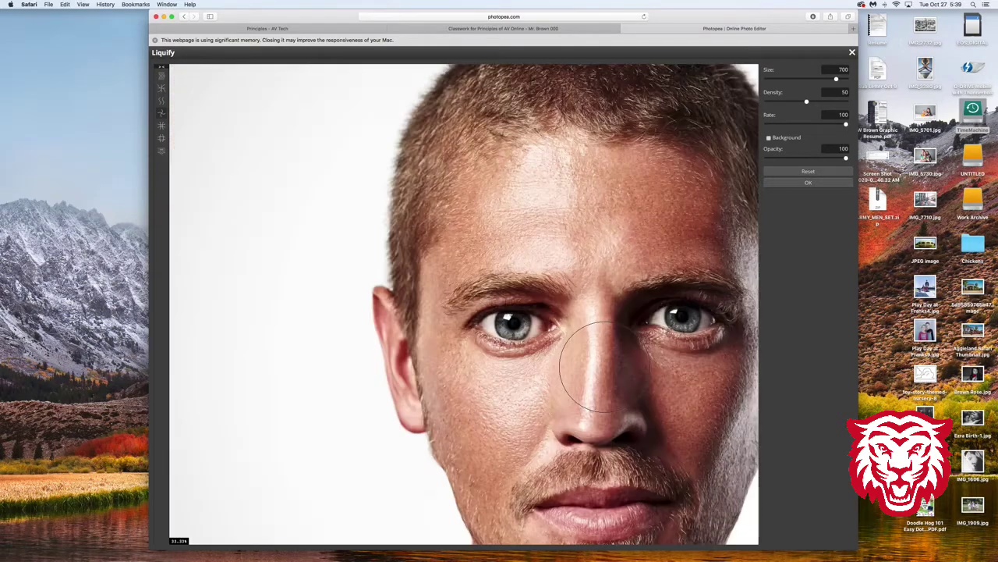
{"action": "scroll", "coordinate": [544, 341], "scroll_direction": "down", "scroll_amount": 2}
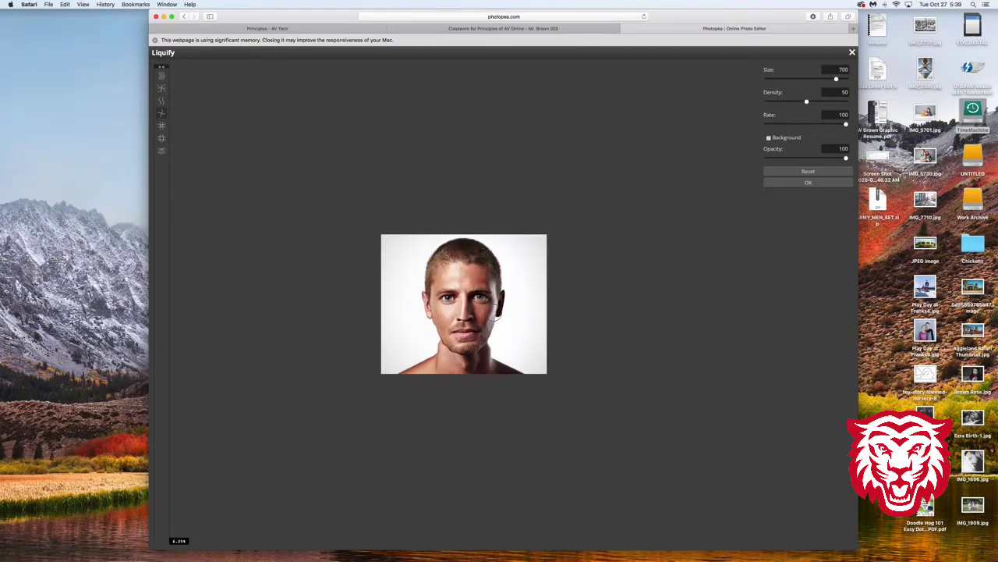
- Apply the Liquify changes to the duplicated portrait layer and close the stray Chile advertising page
{"action": "scroll", "coordinate": [496, 315], "scroll_direction": "up", "scroll_amount": 5}
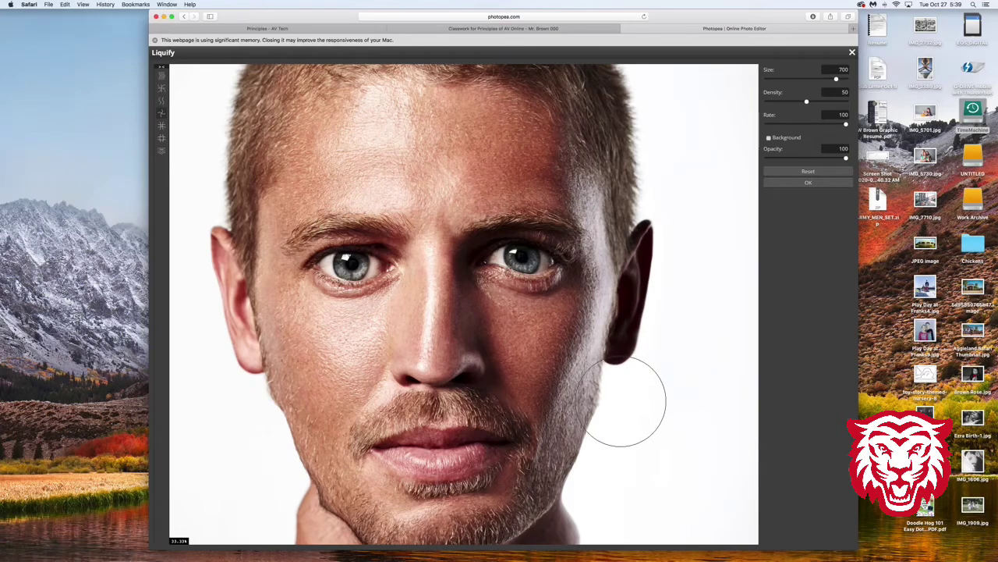
{"action": "key", "text": "super+minus"}
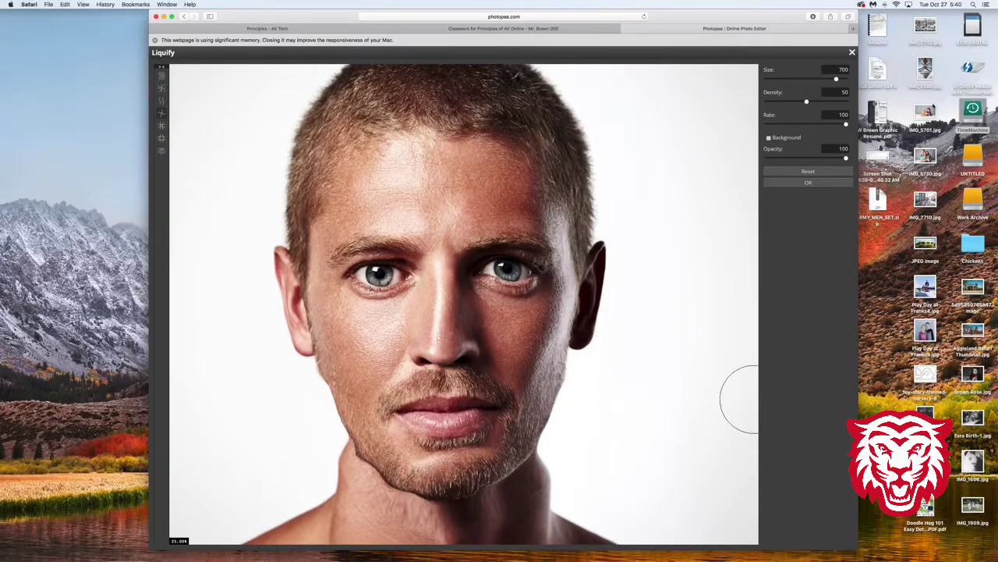
{"action": "left_click", "coordinate": [813, 185]}
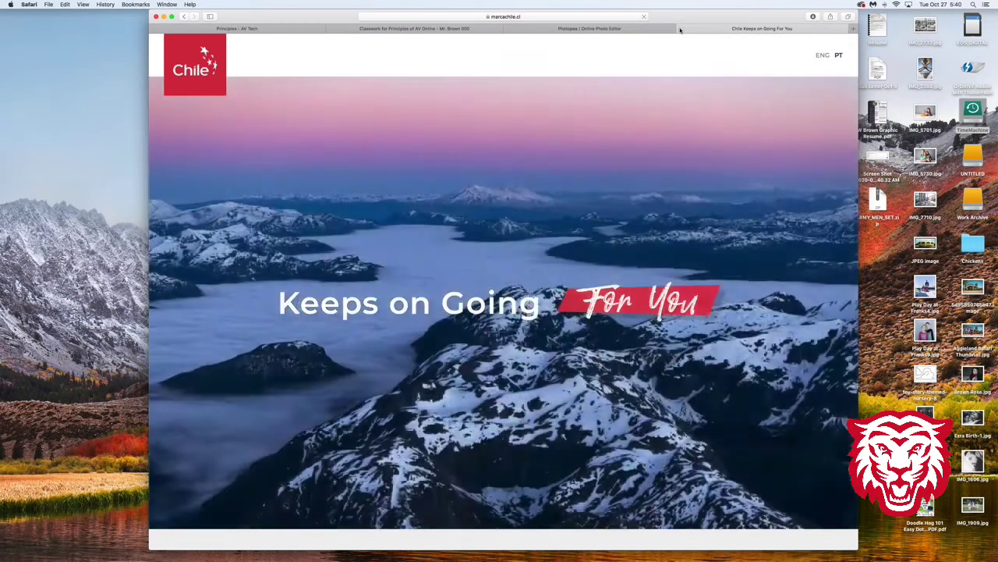
{"action": "left_click", "coordinate": [680, 29]}
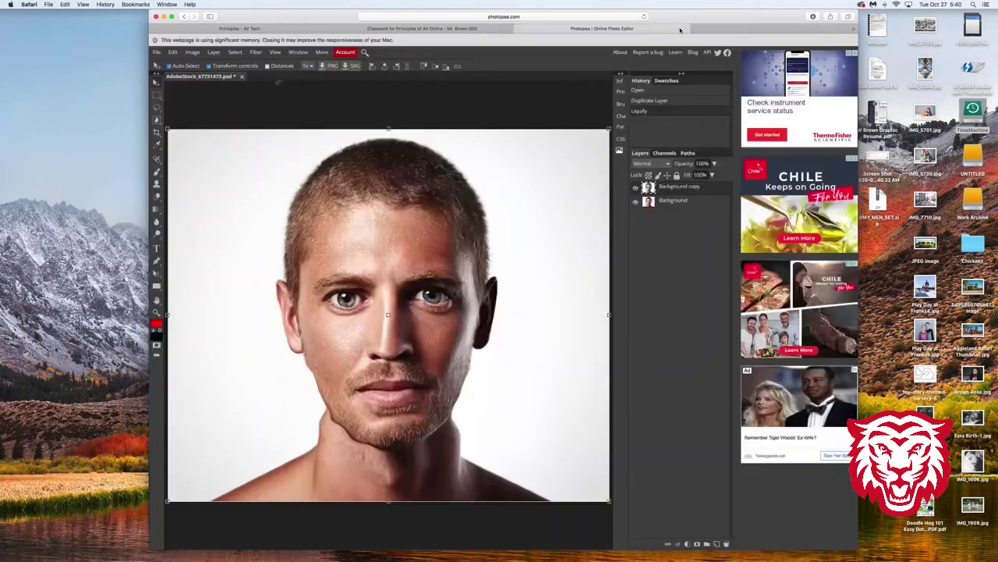
- Compare the reshaped face with the original by repeatedly hiding and showing the Background copy layer
{"action": "left_click", "coordinate": [637, 189]}
{"action": "left_click", "coordinate": [636, 188]}
{"action": "left_click", "coordinate": [637, 188]}
{"action": "left_click", "coordinate": [637, 190]}
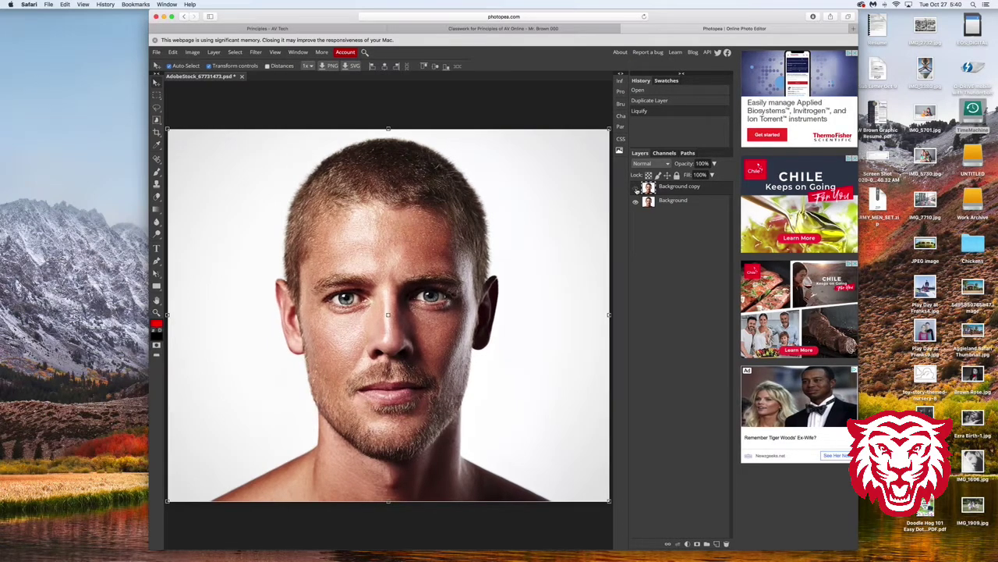
{"action": "left_click", "coordinate": [636, 189]}
{"action": "left_click", "coordinate": [636, 189]}
{"action": "left_click", "coordinate": [636, 188]}
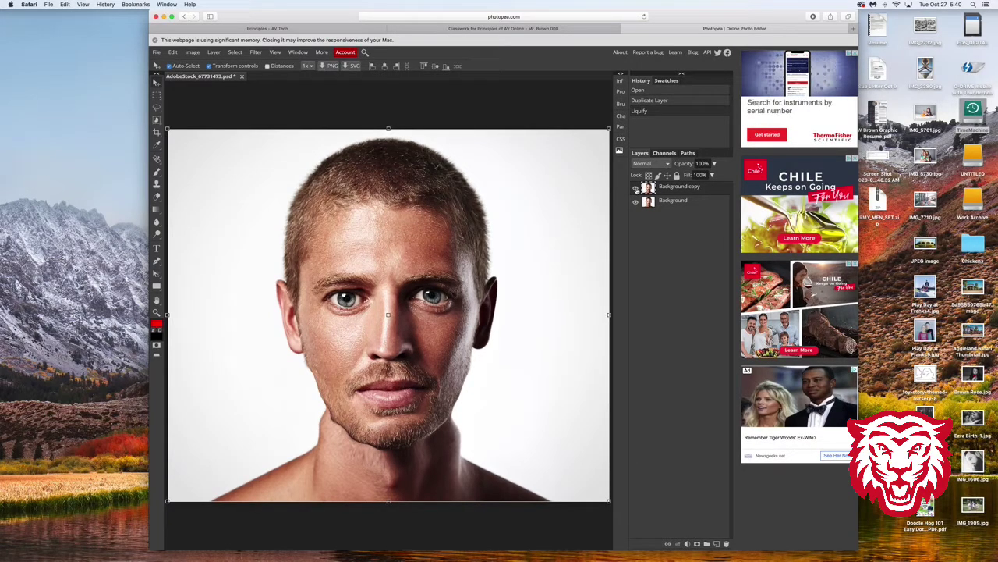
{"action": "left_click", "coordinate": [636, 190]}
{"action": "left_click", "coordinate": [636, 190]}
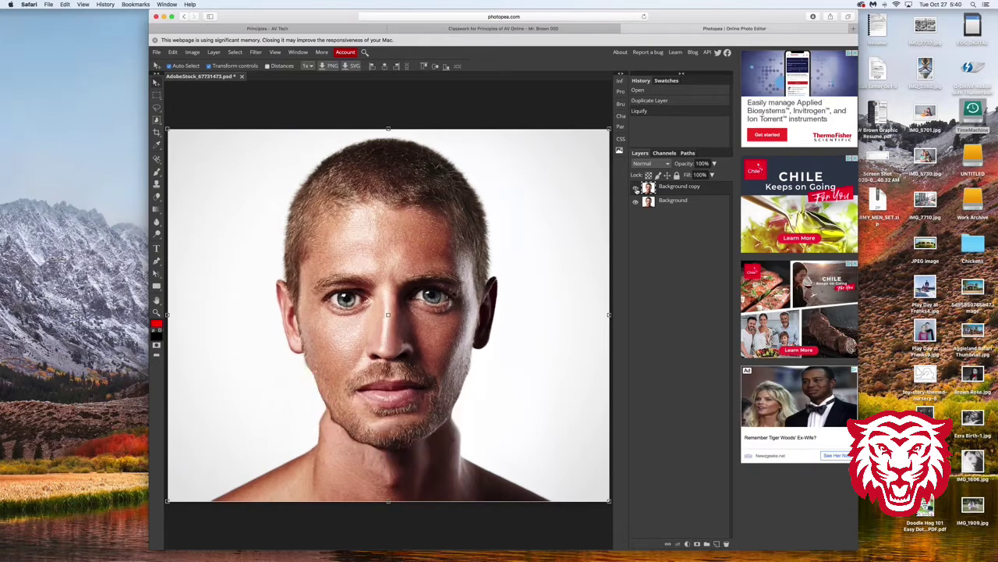
{"action": "left_click", "coordinate": [636, 189]}
{"action": "left_click", "coordinate": [636, 189]}
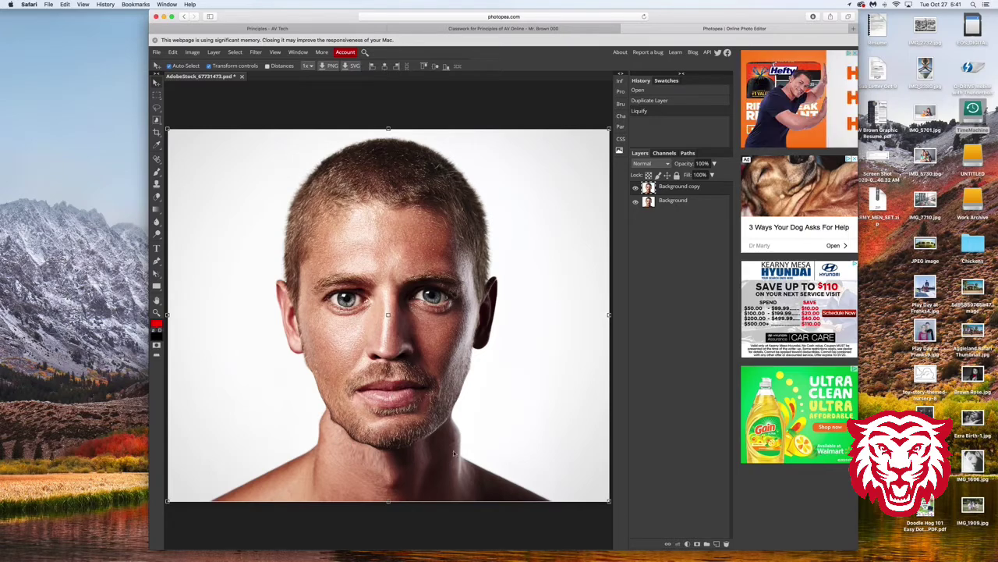
{"action": "left_click", "coordinate": [636, 188]}
{"action": "left_click", "coordinate": [635, 188]}
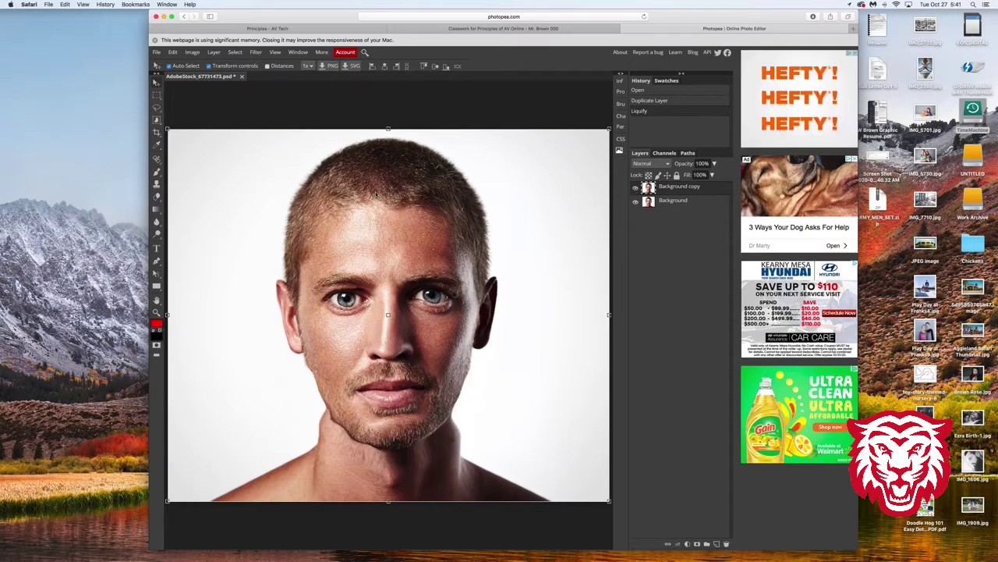
- Export the reshaped portrait as a JPG
{"action": "left_click", "coordinate": [156, 52]}
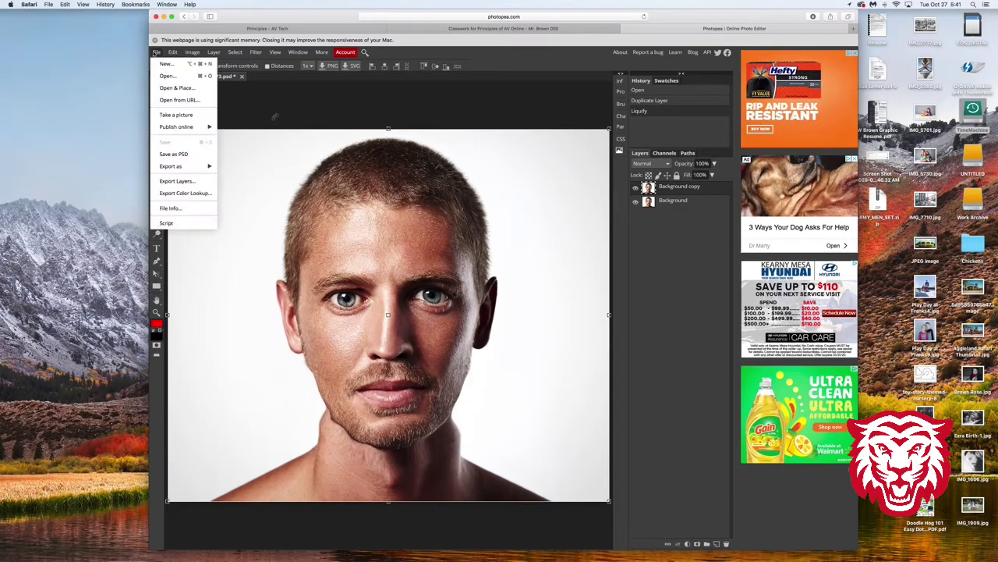
{"action": "mouse_move", "coordinate": [195, 166]}
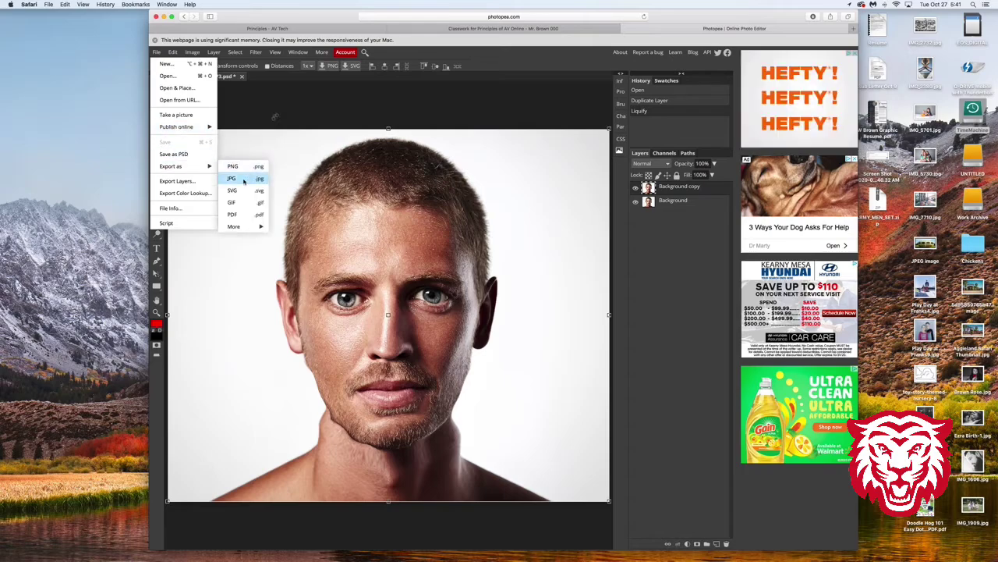